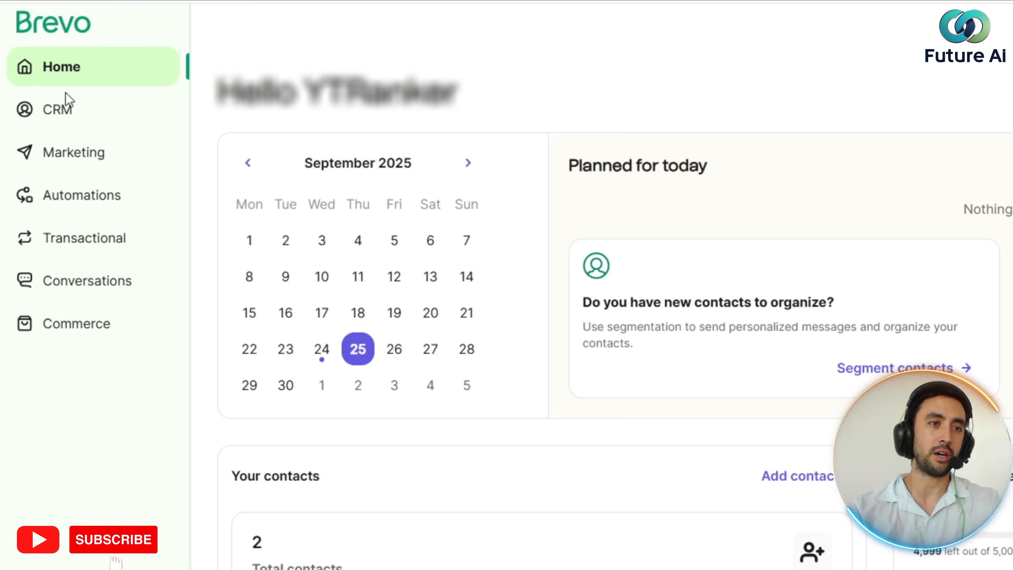
Step: Open the CRM contacts area and look through its subsections
click(66, 115)
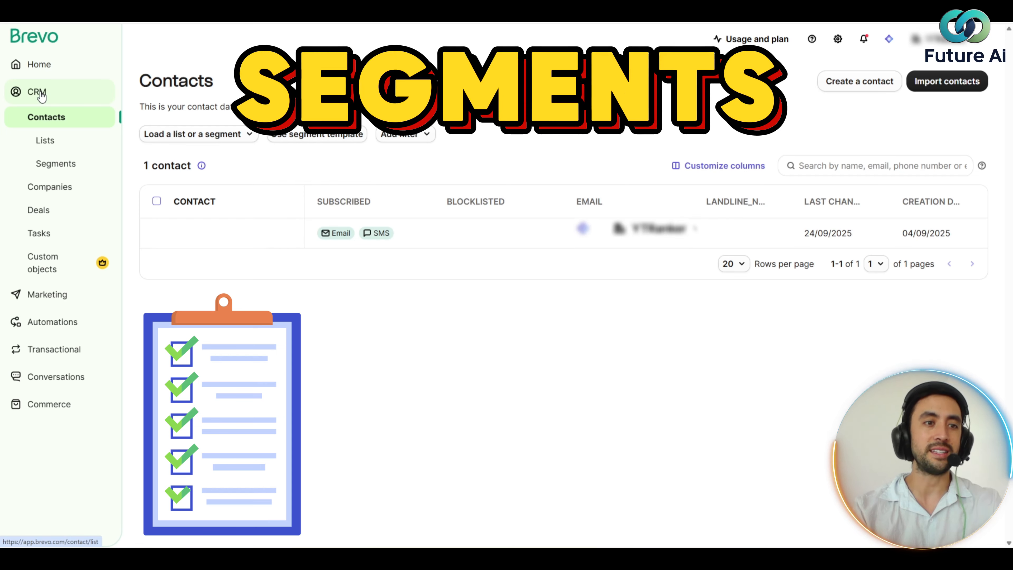
click(60, 239)
click(56, 274)
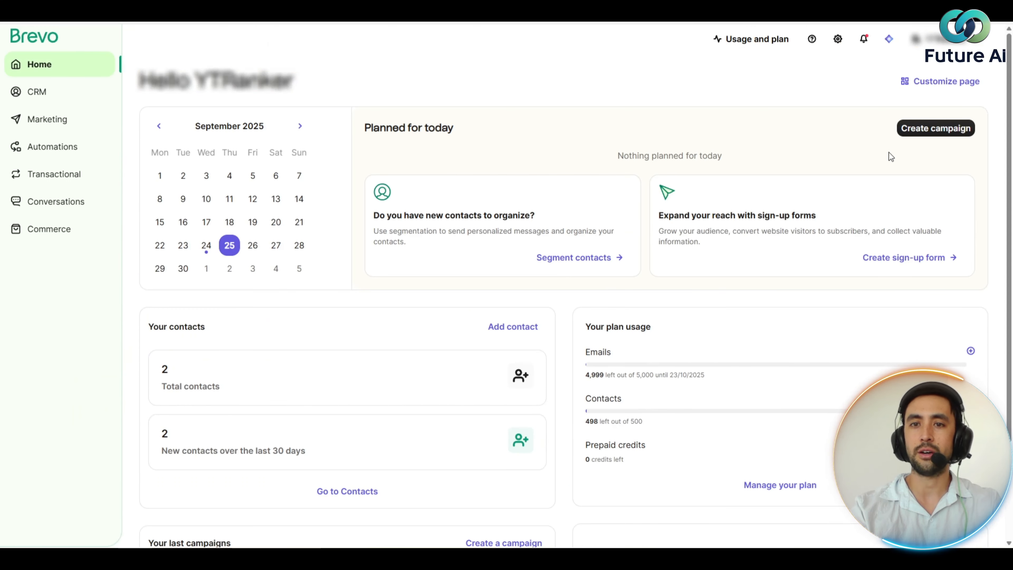
Step: Start a new email campaign, compare the A/B Test options with the Regular type, and choose Regular
click(925, 133)
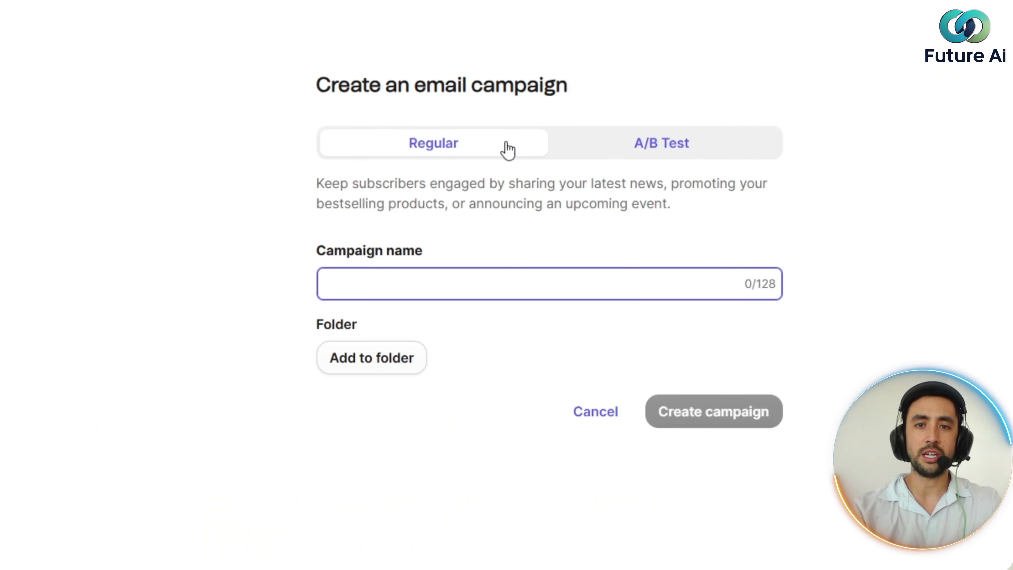
click(583, 148)
click(467, 152)
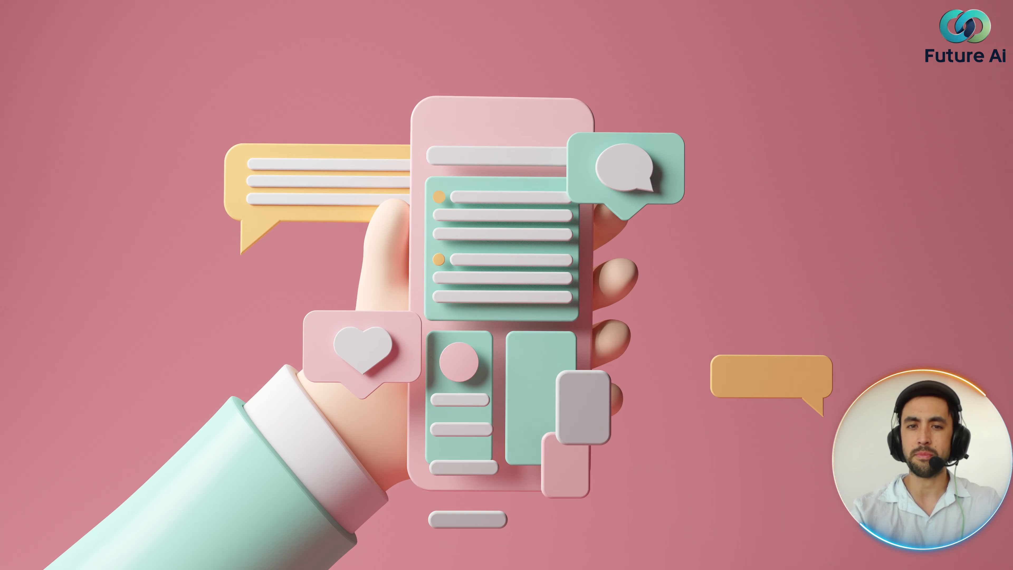
click(662, 148)
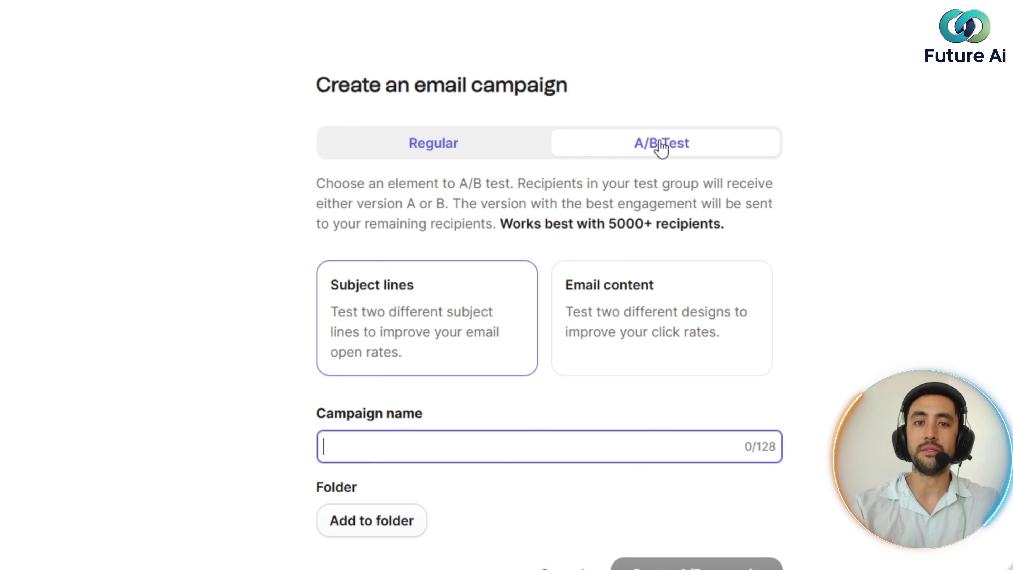
click(483, 149)
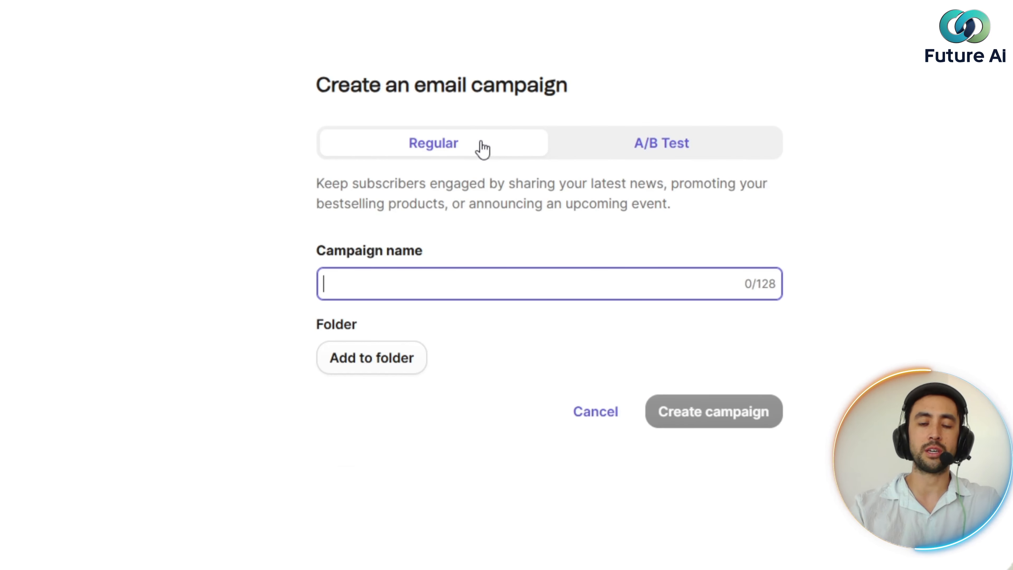
Step: Name the campaign "Satoshi Campaign", check the available folders, and create the campaign
text(Satoshi)
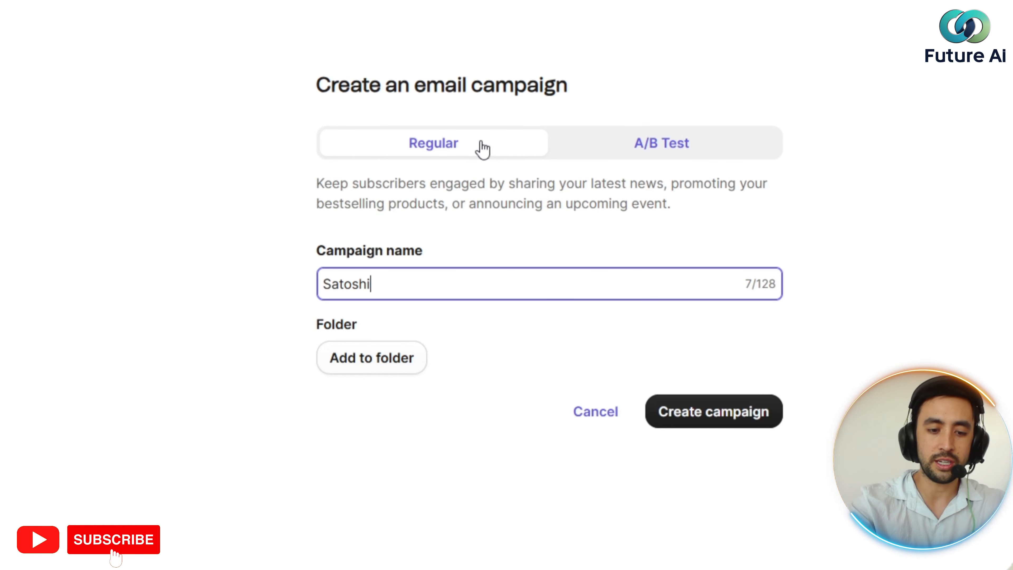
text( Campaign)
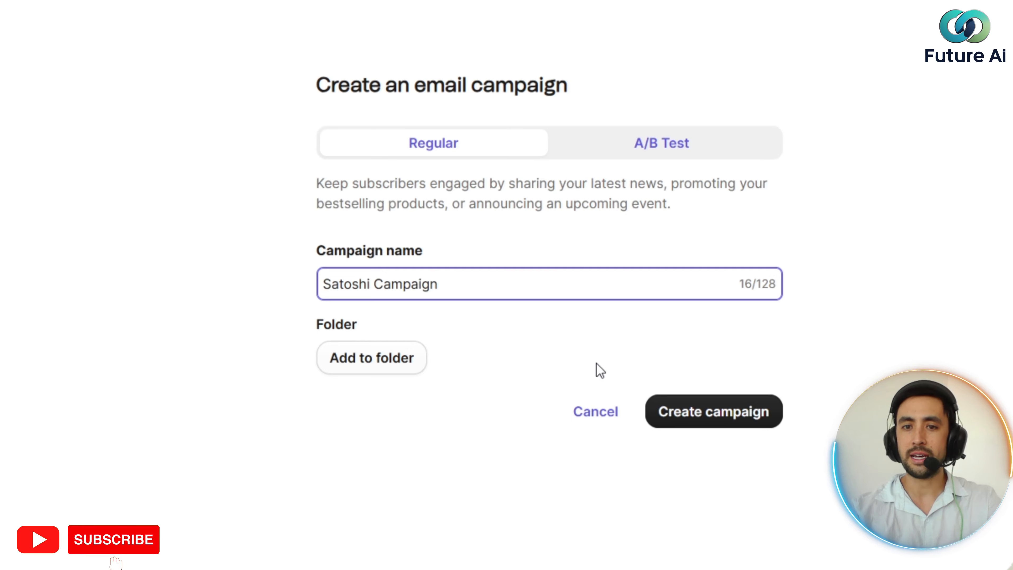
click(365, 359)
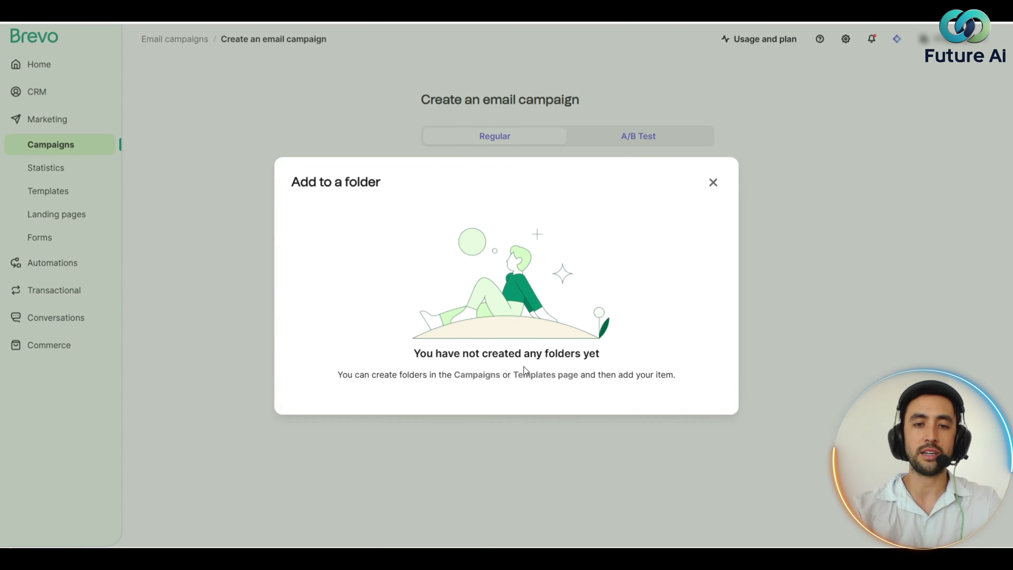
click(713, 186)
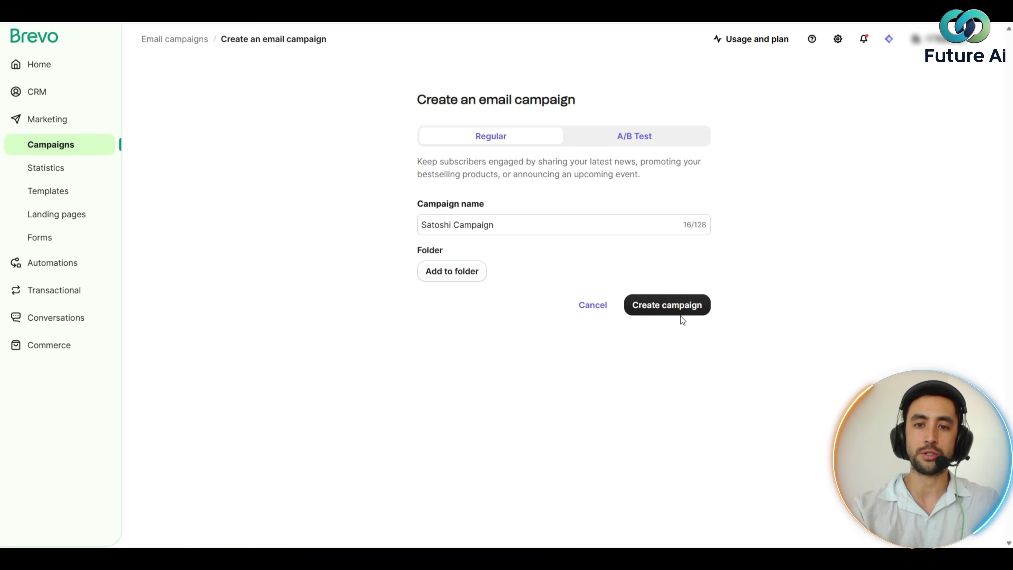
click(680, 312)
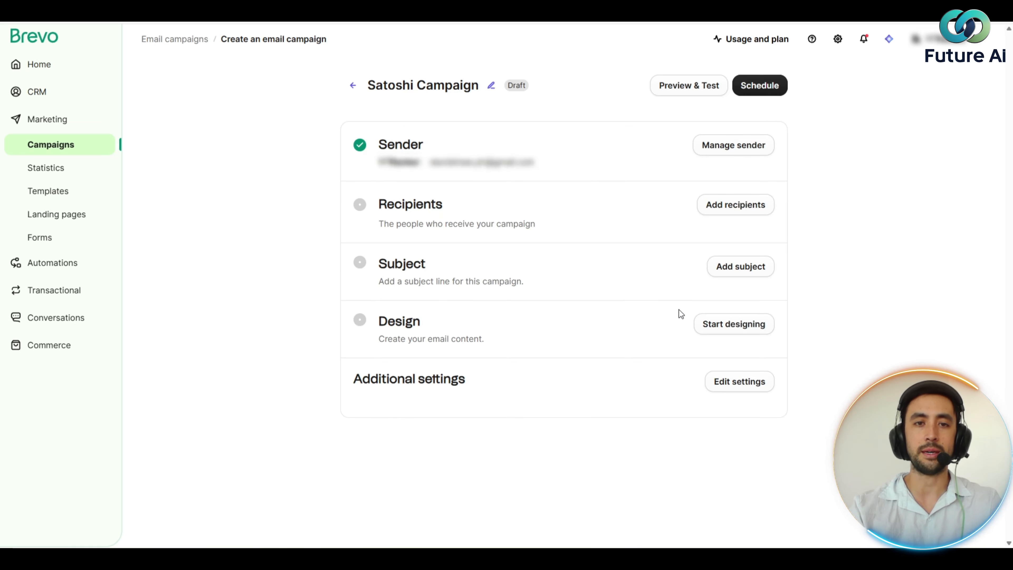
Step: Add the subject line "Crypto to the moon in 2025" to the campaign and save it
click(725, 267)
click(410, 332)
text(Cry)
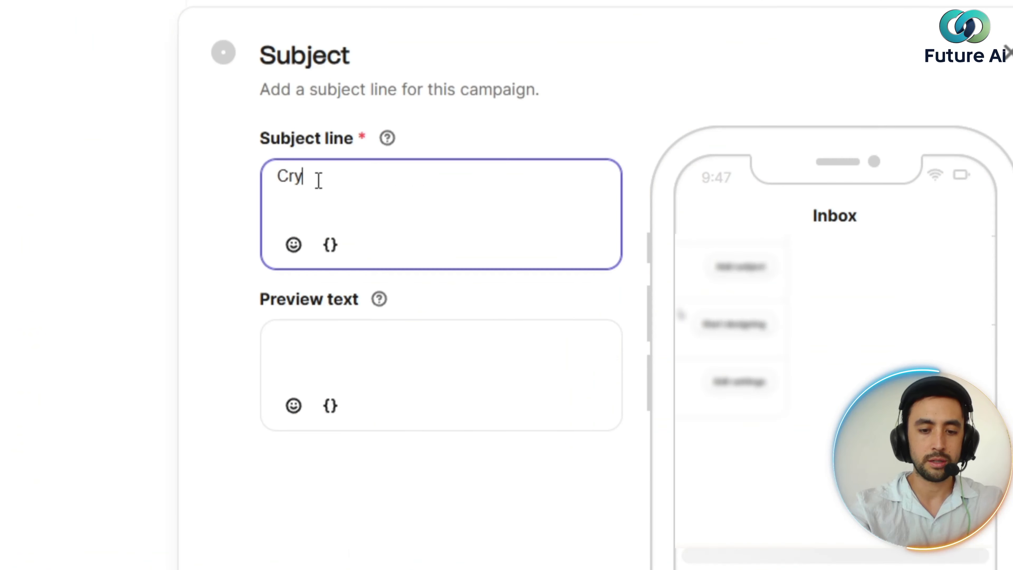
text(pto to the moo)
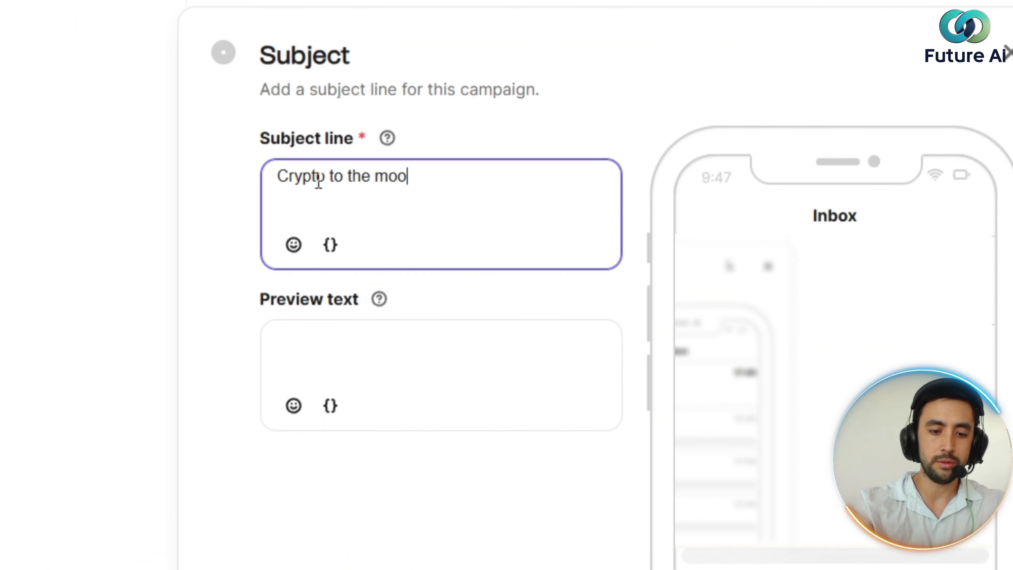
text(n in 2025)
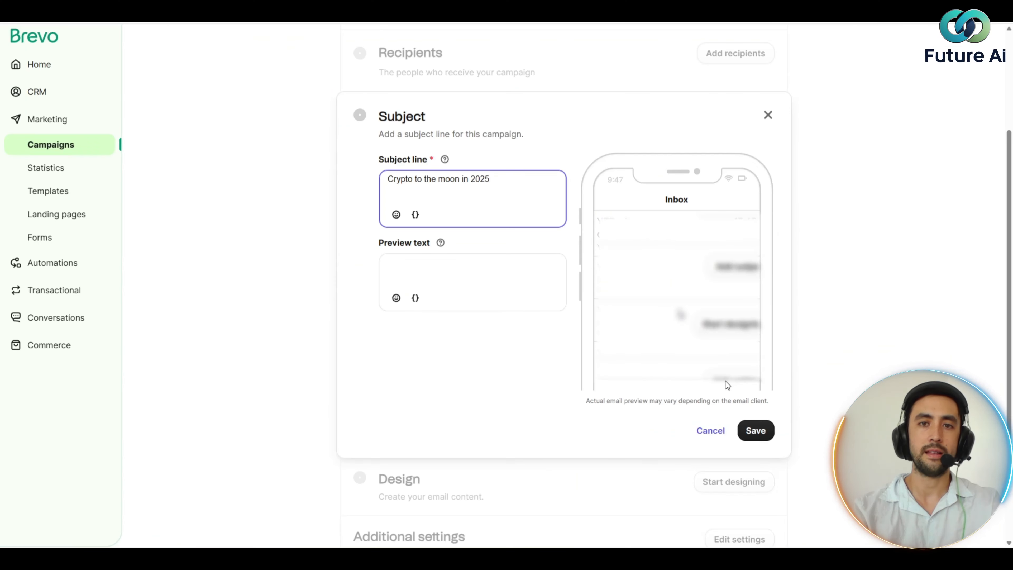
click(756, 430)
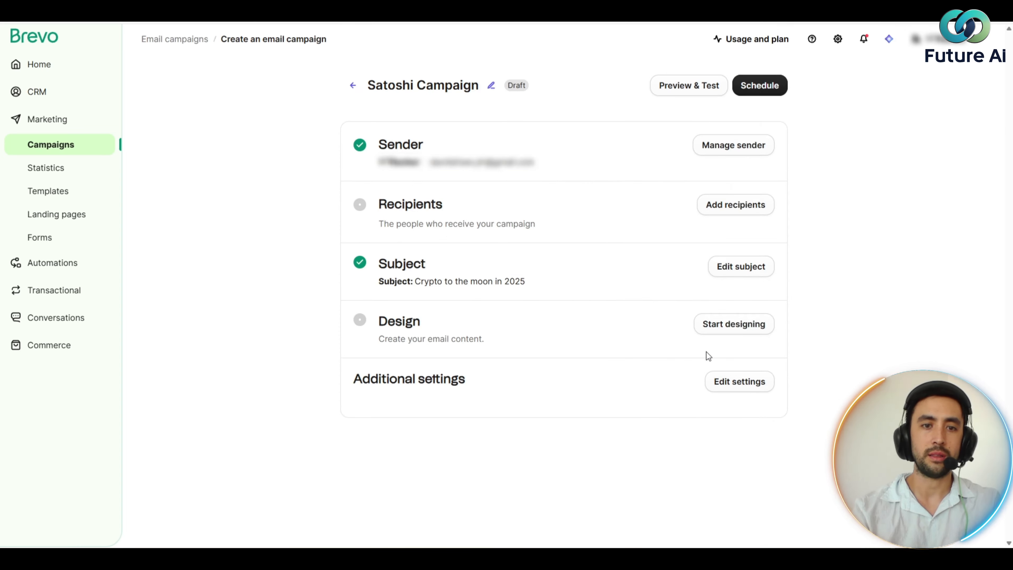
Step: Start the email design, review the creation options and template categories, and use the ready-to-use Subscription template
click(733, 335)
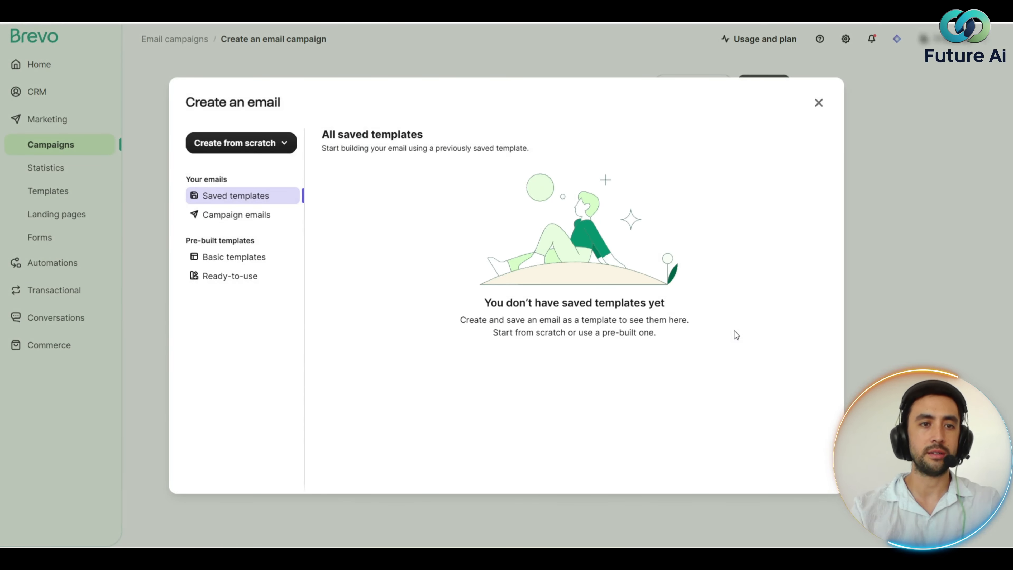
click(244, 150)
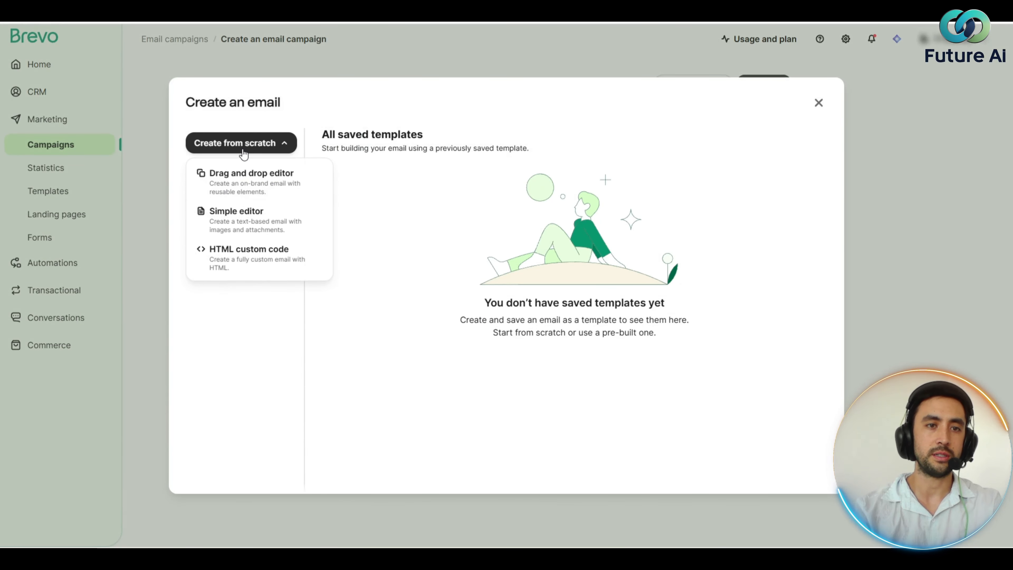
click(244, 148)
click(259, 216)
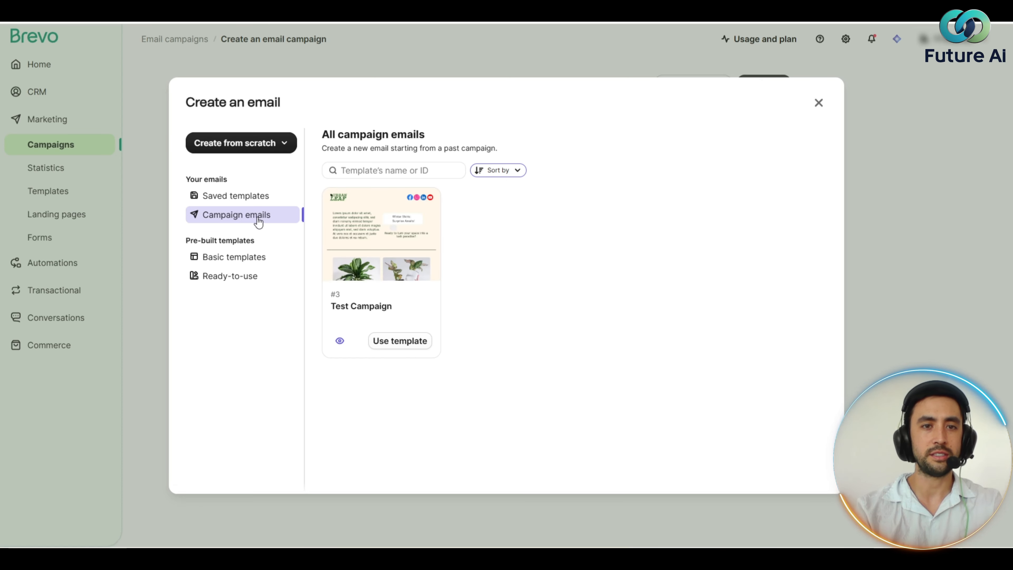
click(251, 259)
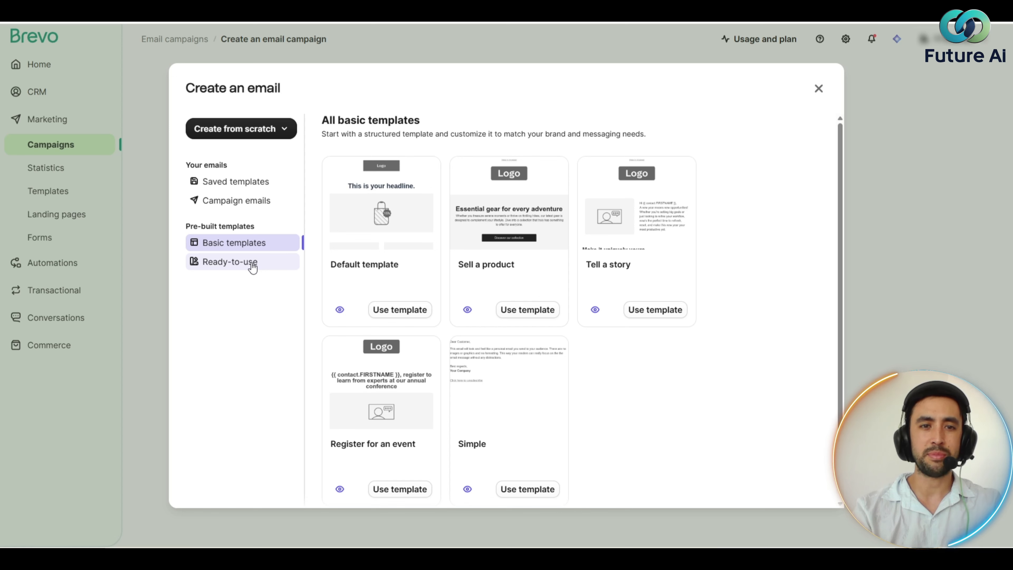
click(233, 270)
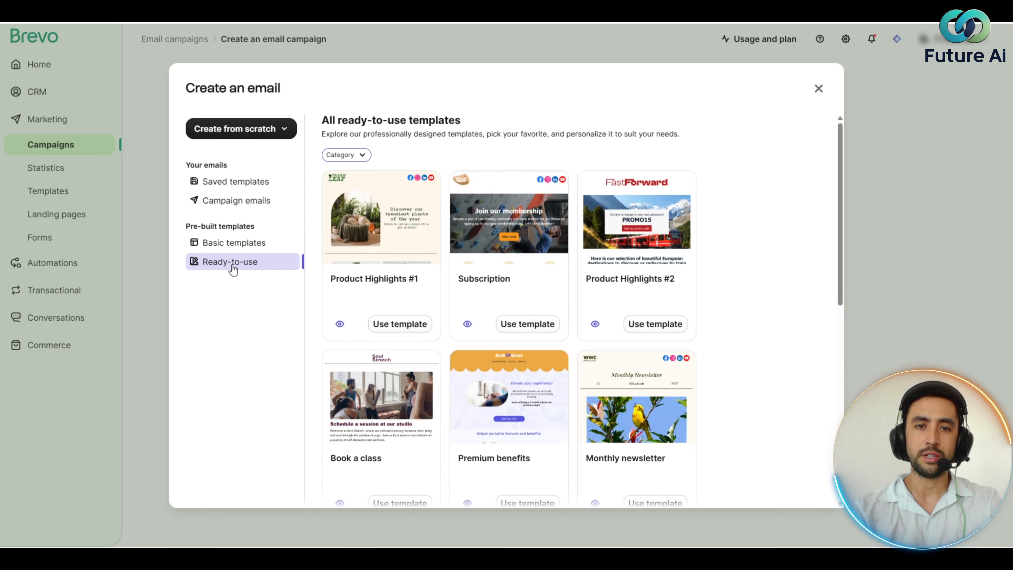
click(527, 324)
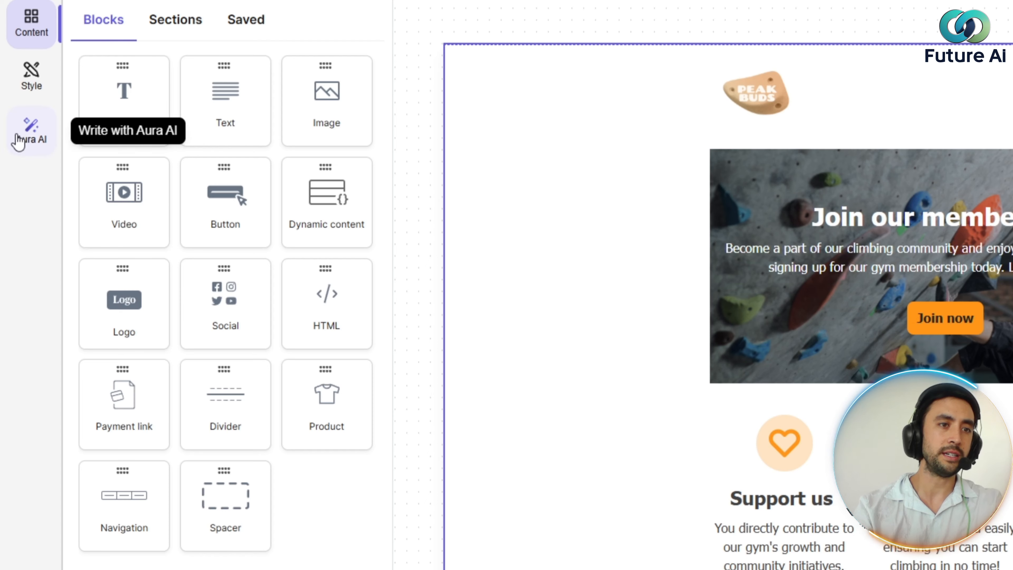
Step: Generate a title about "crypto content" with Aura AI, add it above the email content, and give it a 141414 background
click(32, 128)
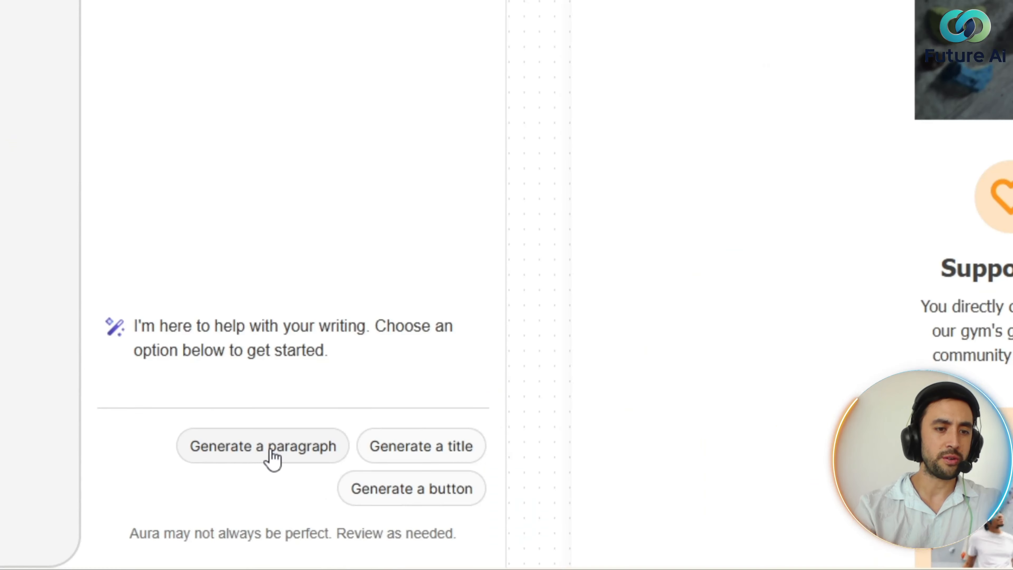
click(420, 446)
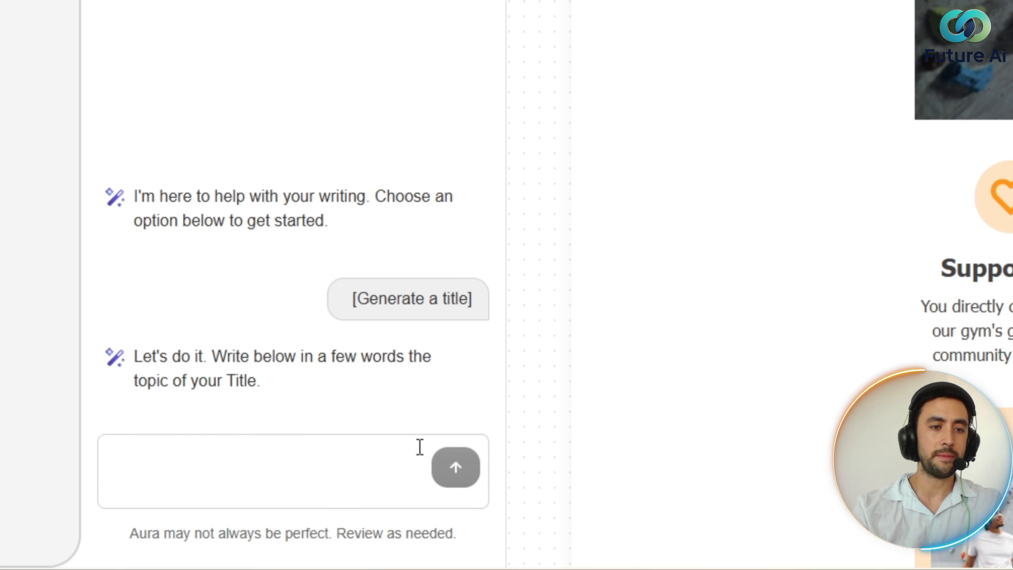
text(crypto content)
click(468, 482)
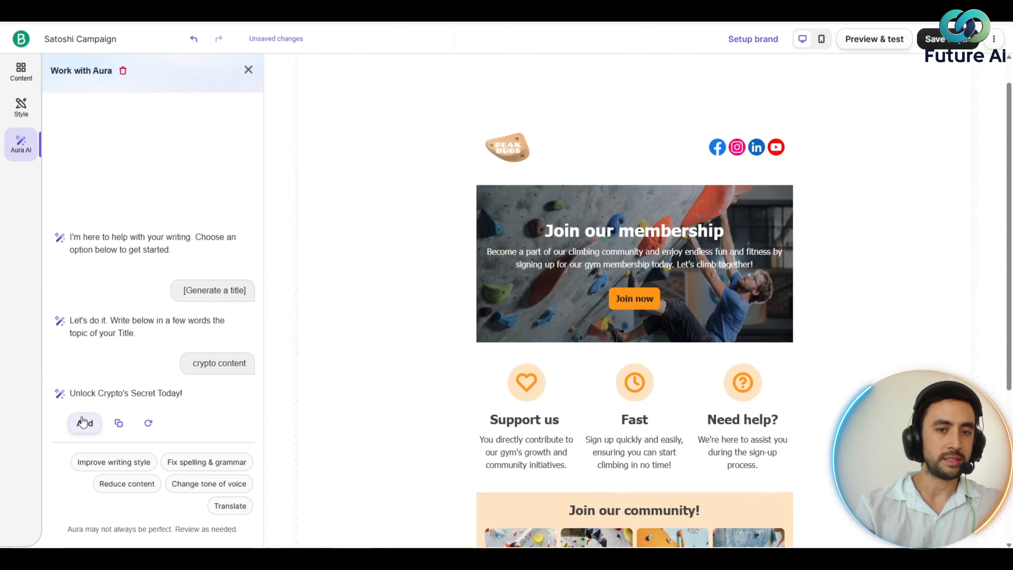
click(83, 422)
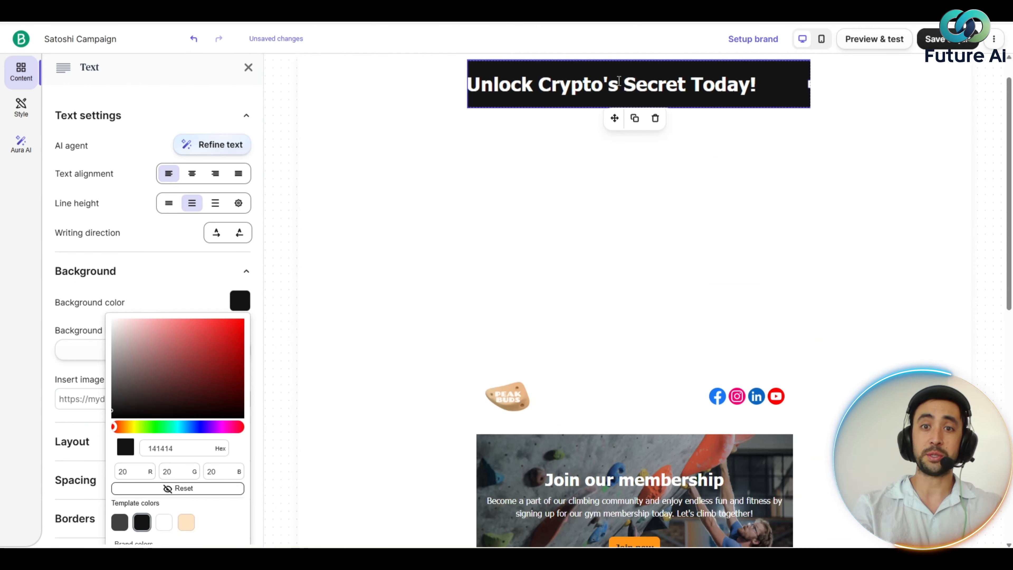
click(190, 275)
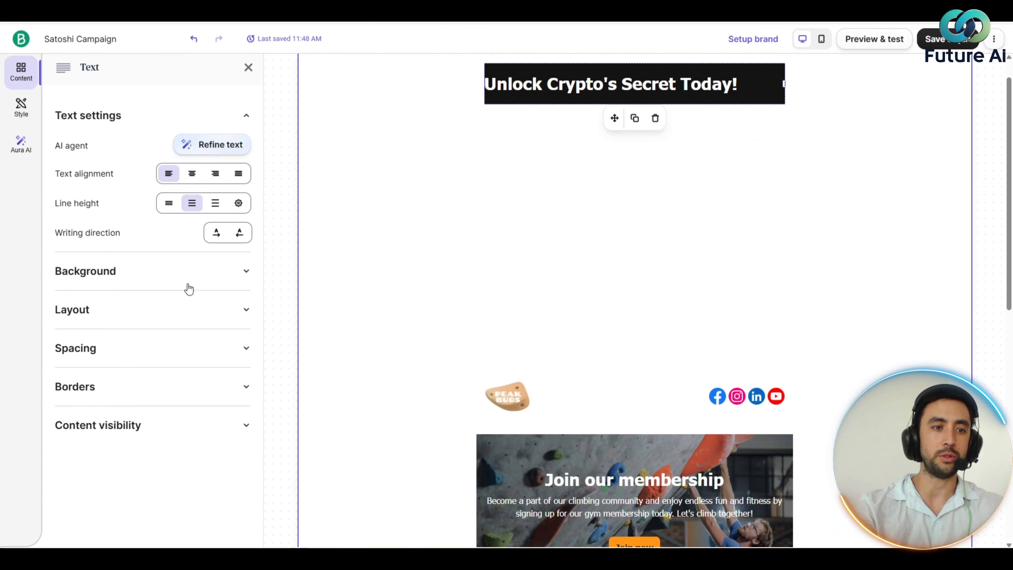
Step: Generate a paragraph with Aura AI from "talk about the crypto market outlook for 2025 Q4" and add it to the email above the title
click(21, 143)
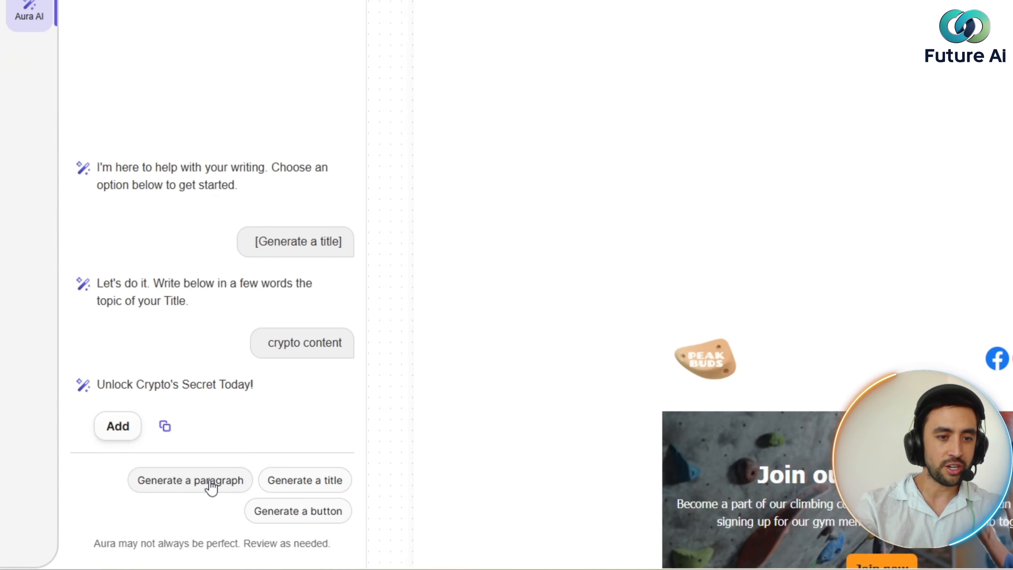
click(211, 481)
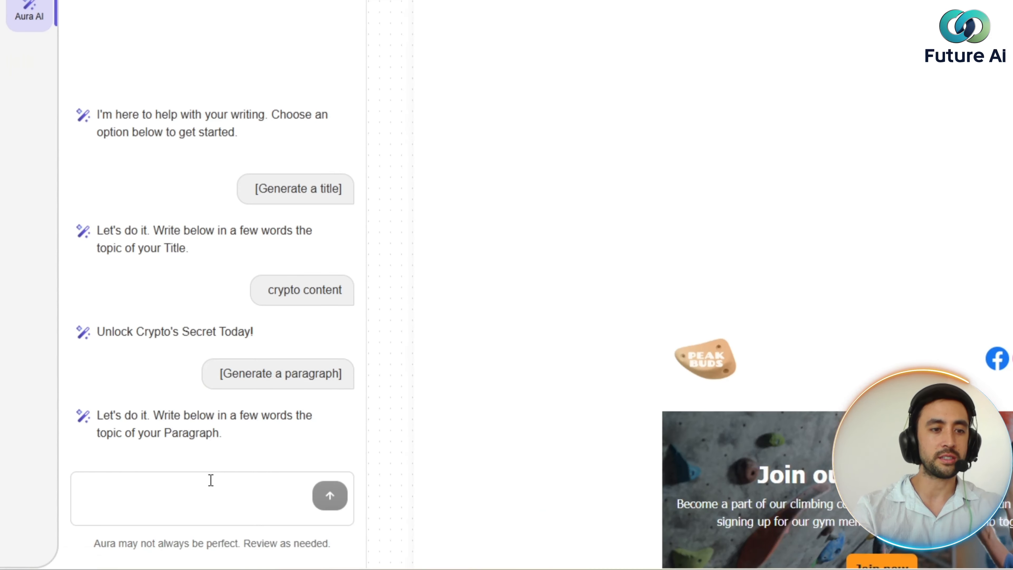
click(211, 481)
text(talk about the crypto mark)
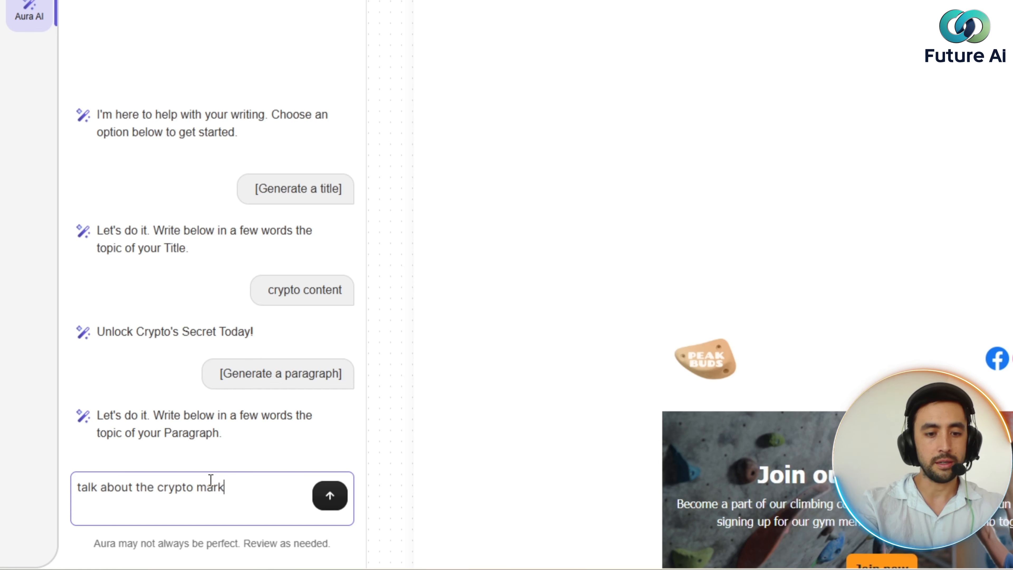
text(et outlook for 2025 Q)
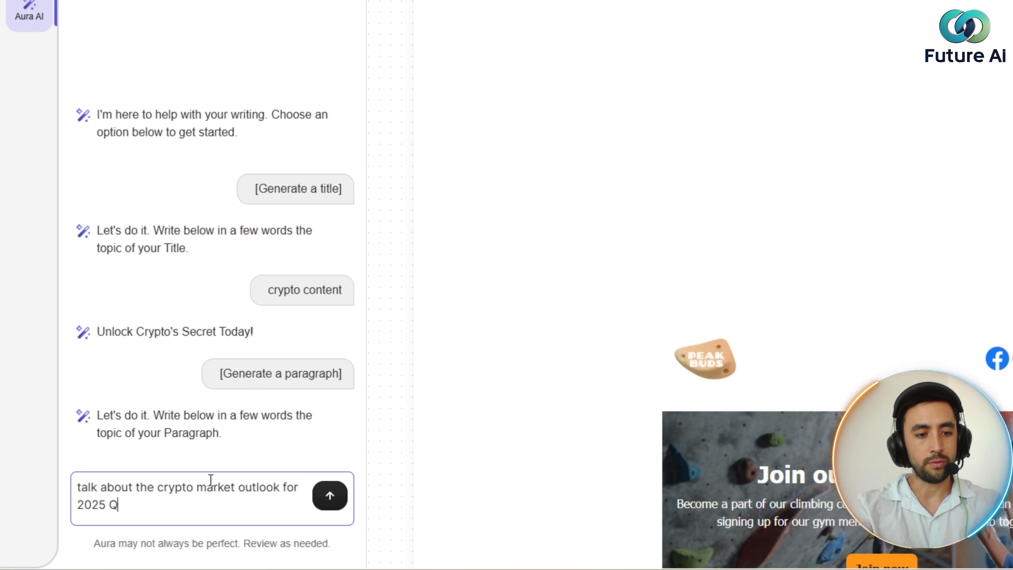
text(4)
click(331, 506)
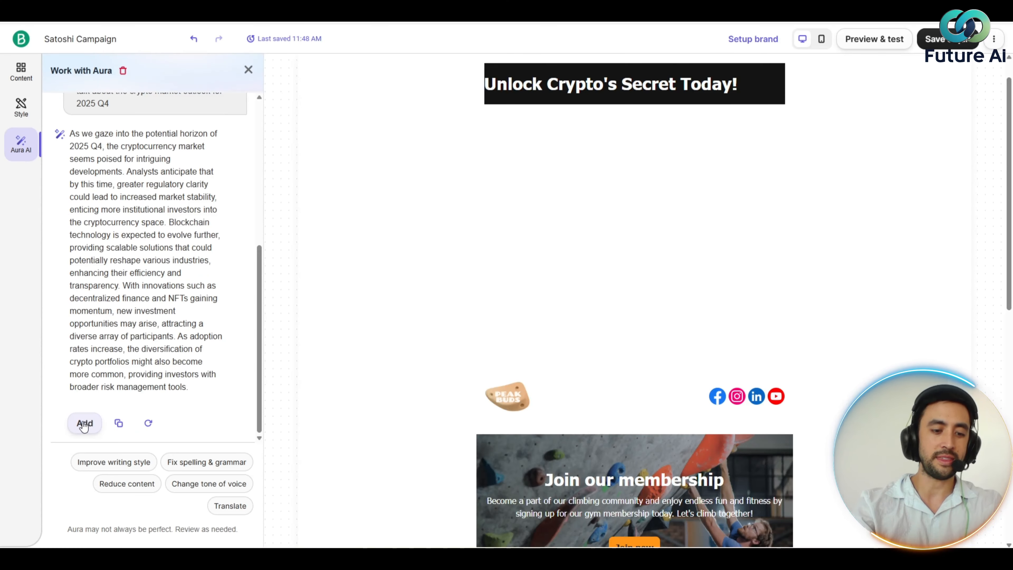
click(85, 478)
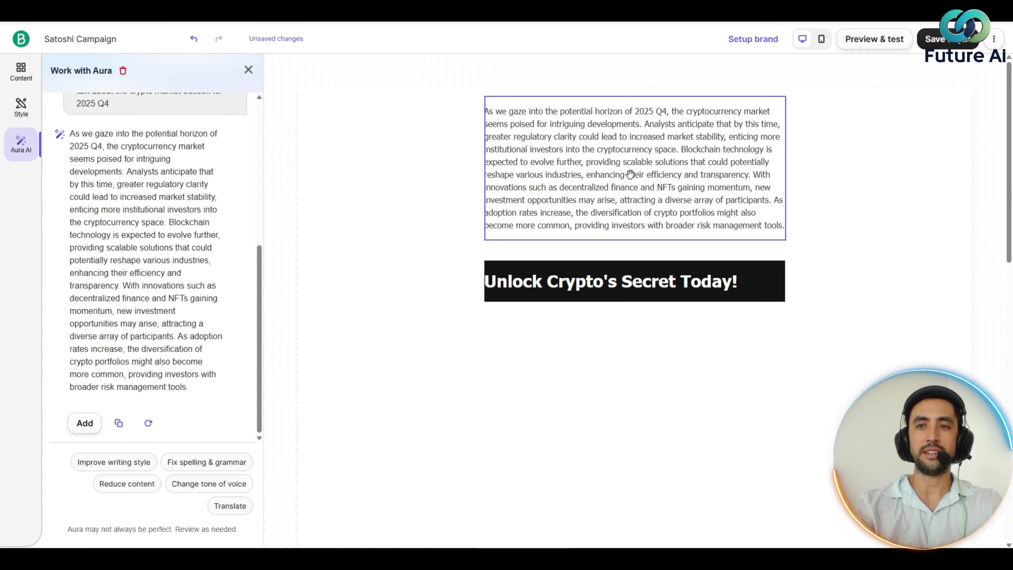
Step: Save the email design, return to the campaign setup, and add the campaign's recipients
click(942, 43)
click(565, 274)
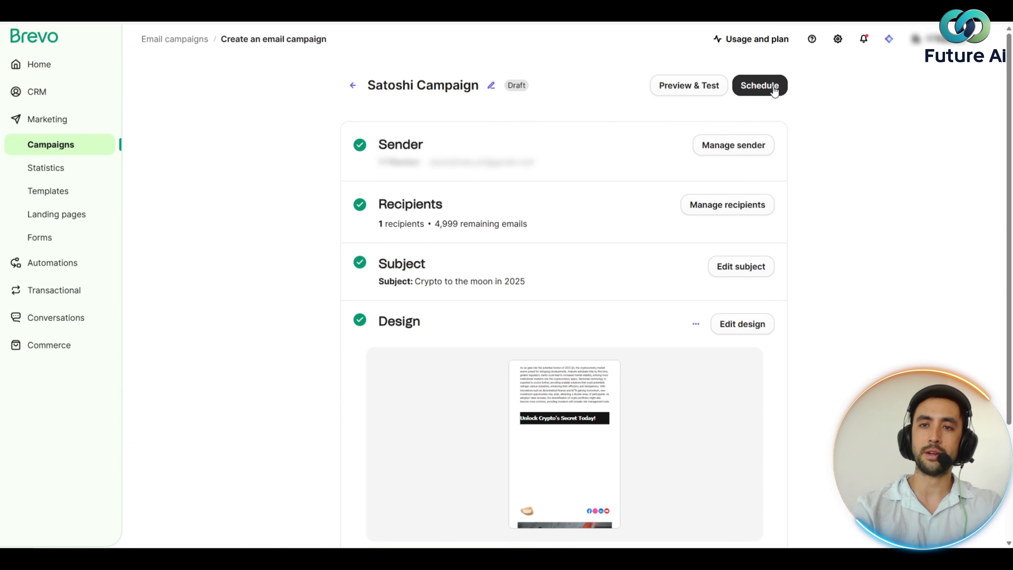
Step: Open the campaign's scheduling options, review later, best-time and batch sending, and select Send now
click(768, 85)
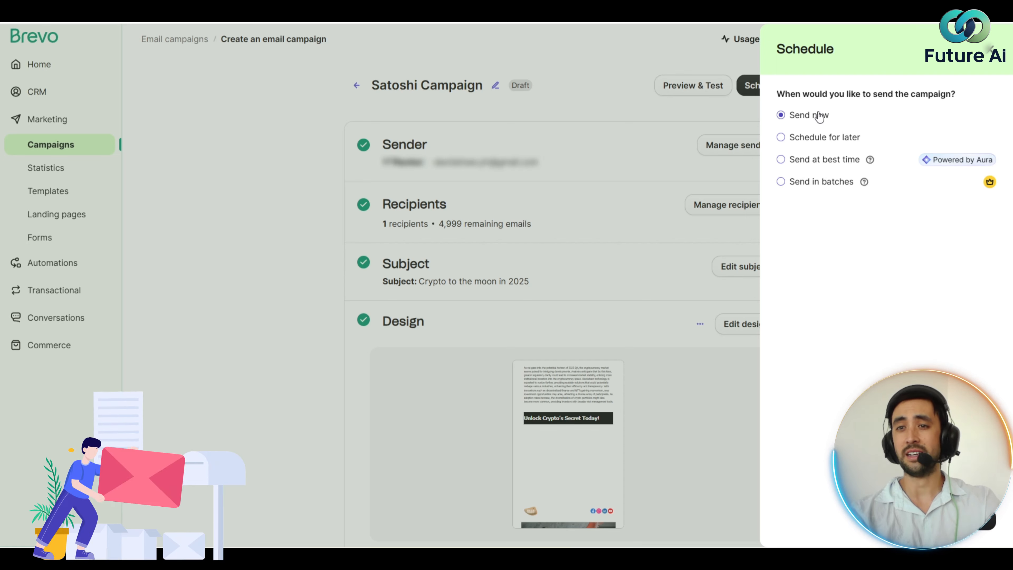
click(782, 138)
click(782, 261)
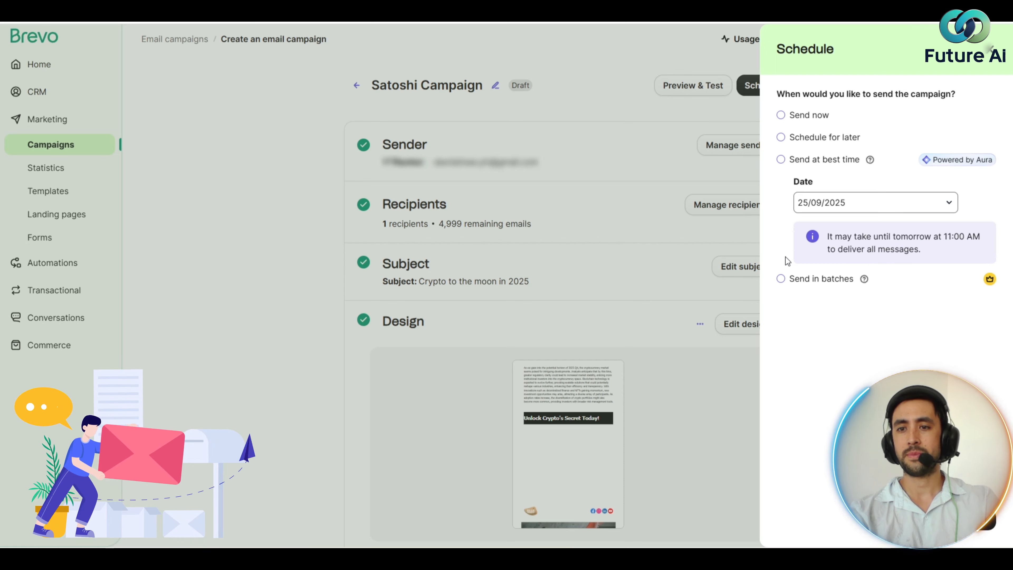
click(782, 278)
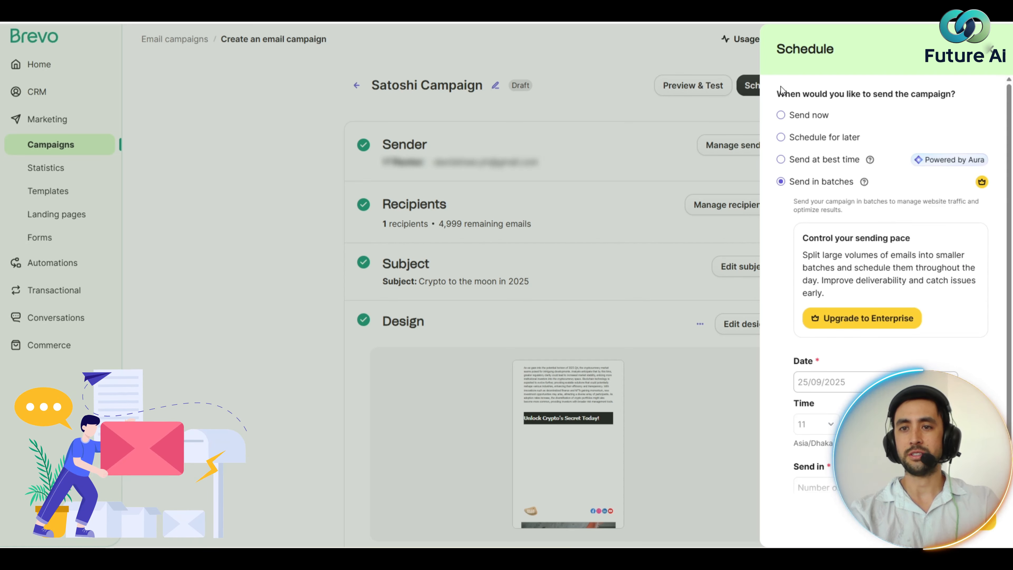
click(781, 116)
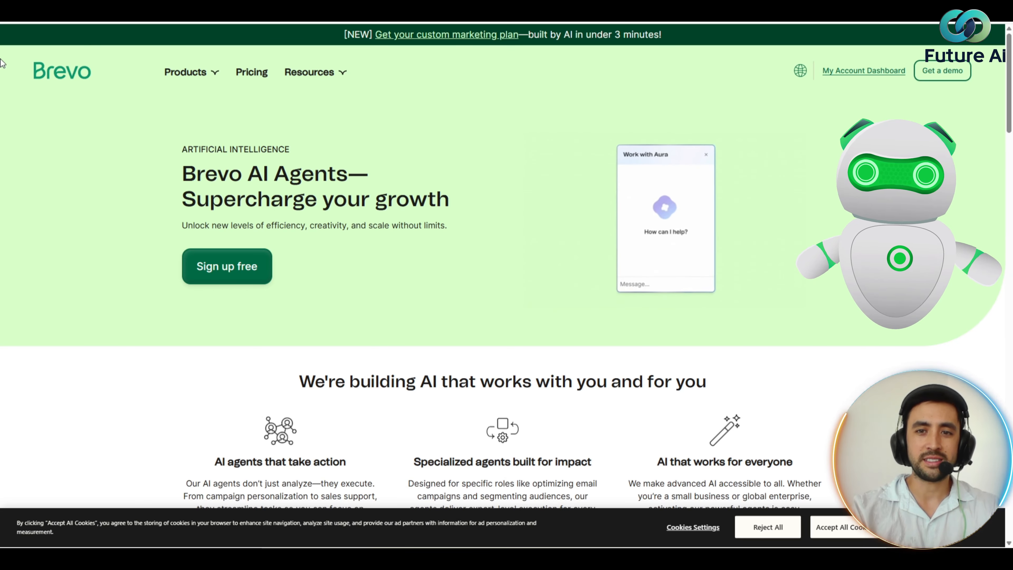
Step: Examine the Brevo AI Agents page, from its introduction through the agent benefits to the Aura AI team section
scroll(429, 223, down, 3)
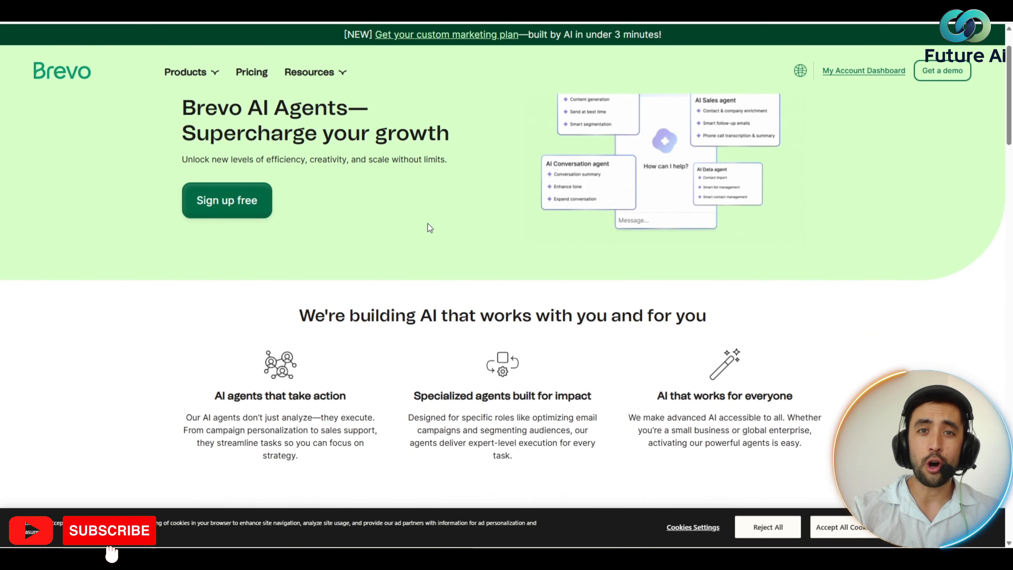
scroll(429, 224, down, 1)
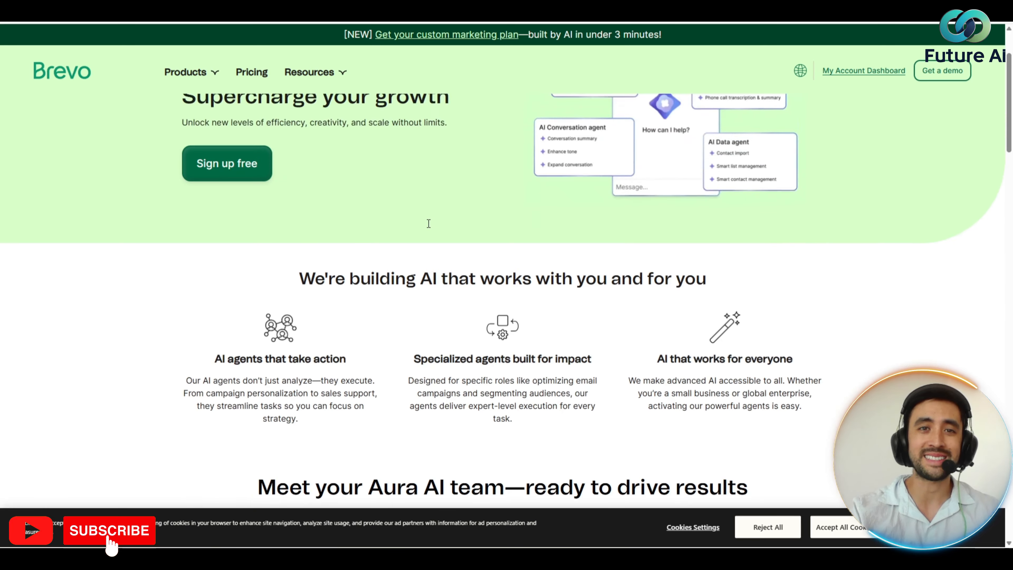
scroll(429, 223, up, 3)
scroll(558, 236, down, 2)
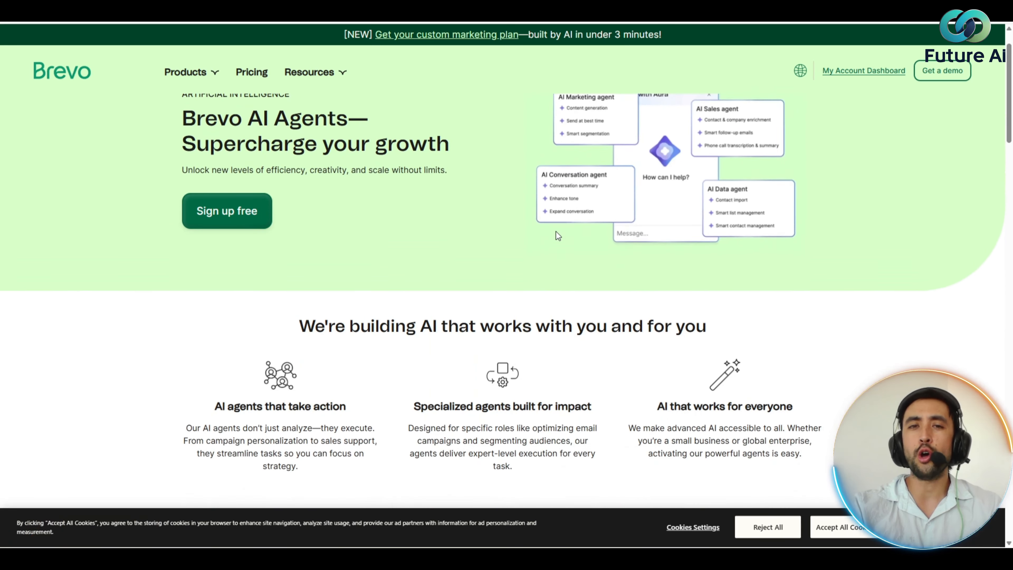
scroll(558, 236, down, 2)
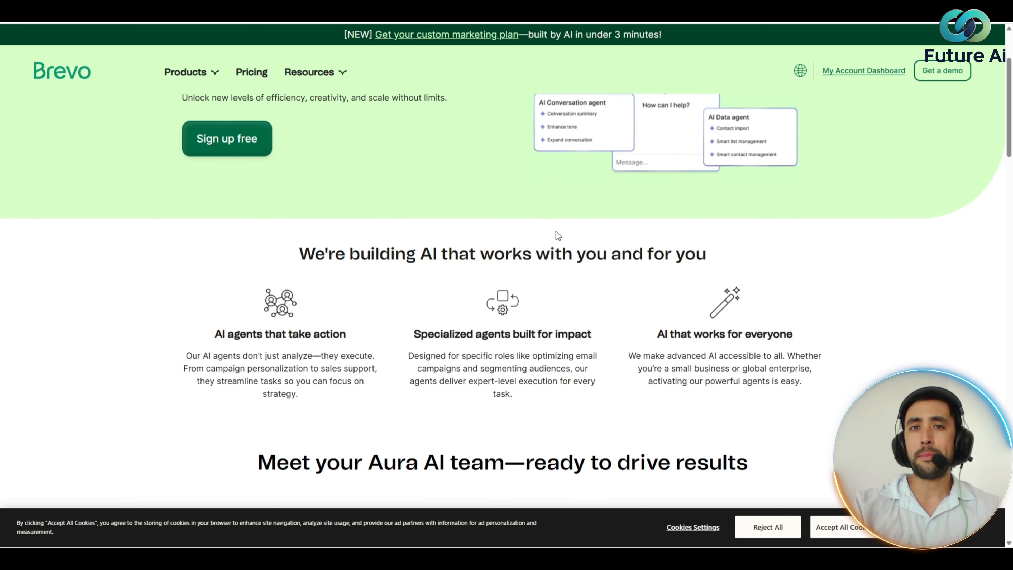
scroll(558, 235, down, 1)
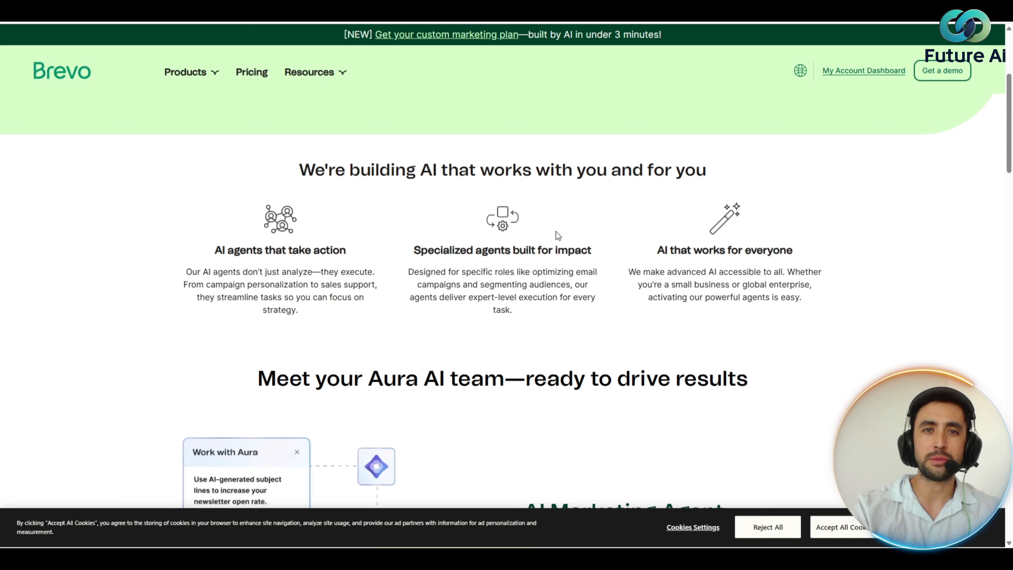
scroll(556, 231, down, 1)
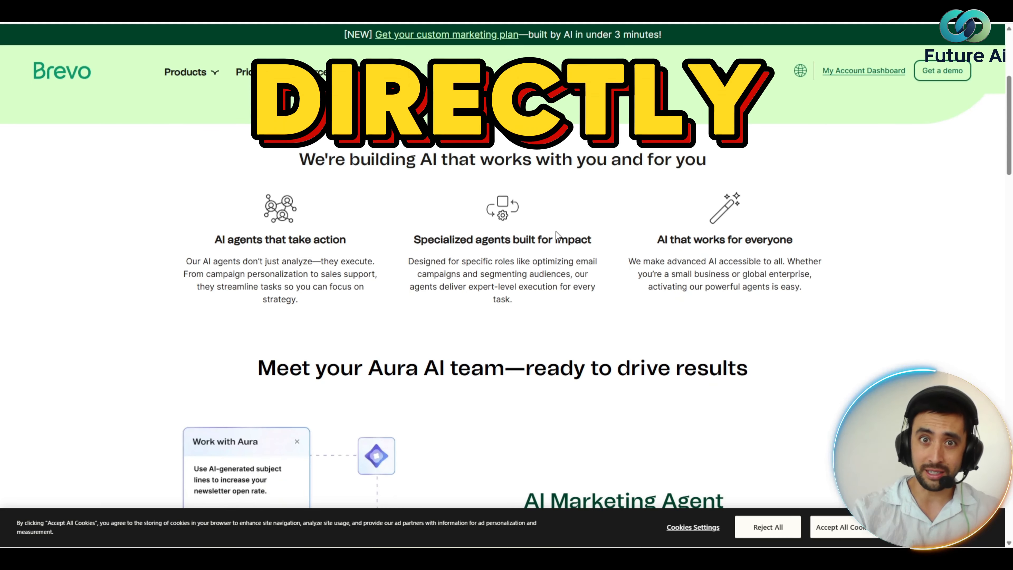
scroll(556, 231, down, 1)
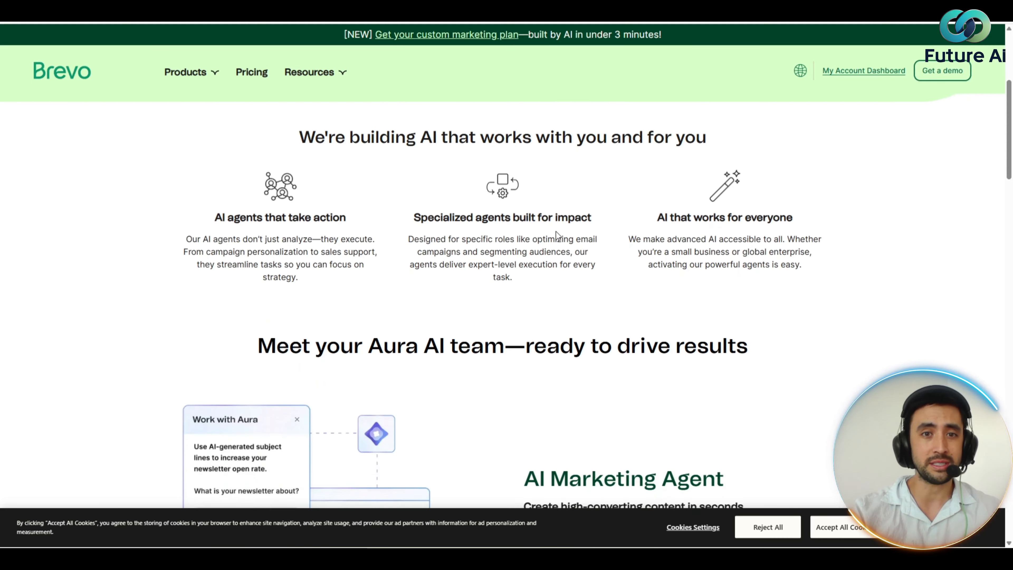